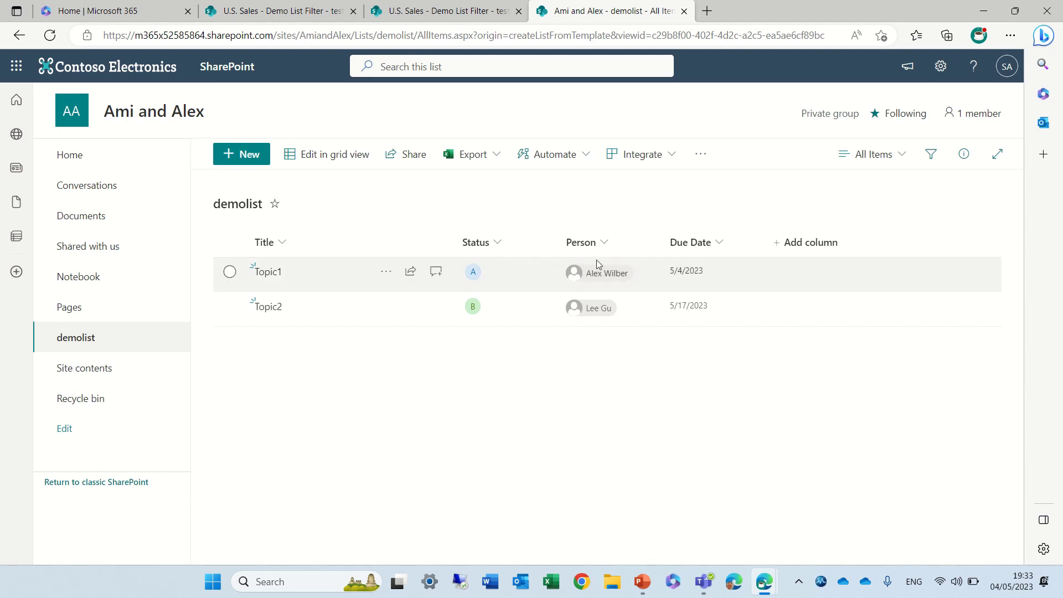
- Filter demolist's Status column to value B so only Topic2 is listed
click(496, 248)
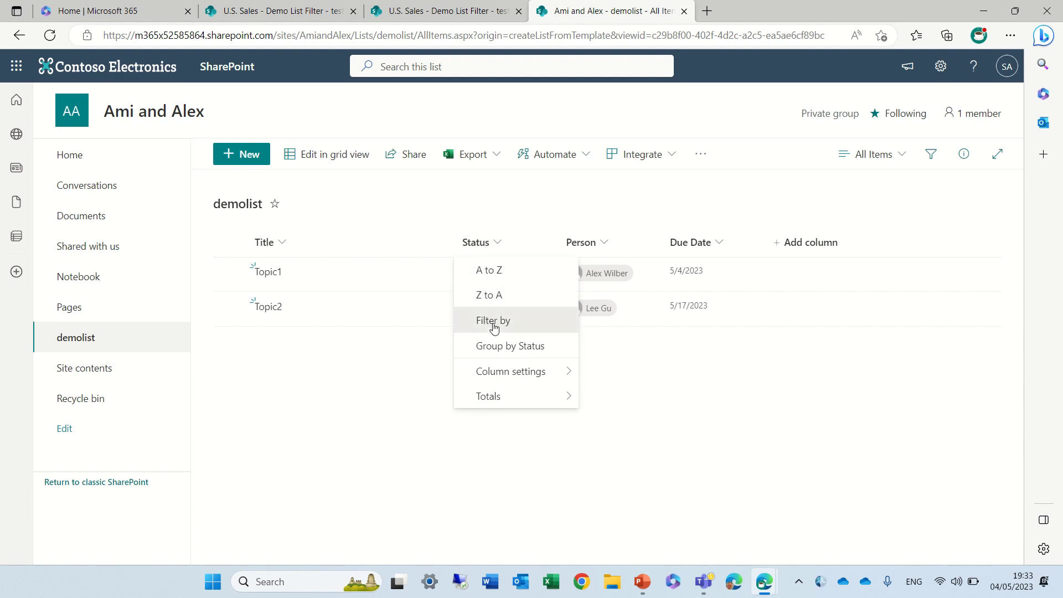
click(492, 327)
click(813, 122)
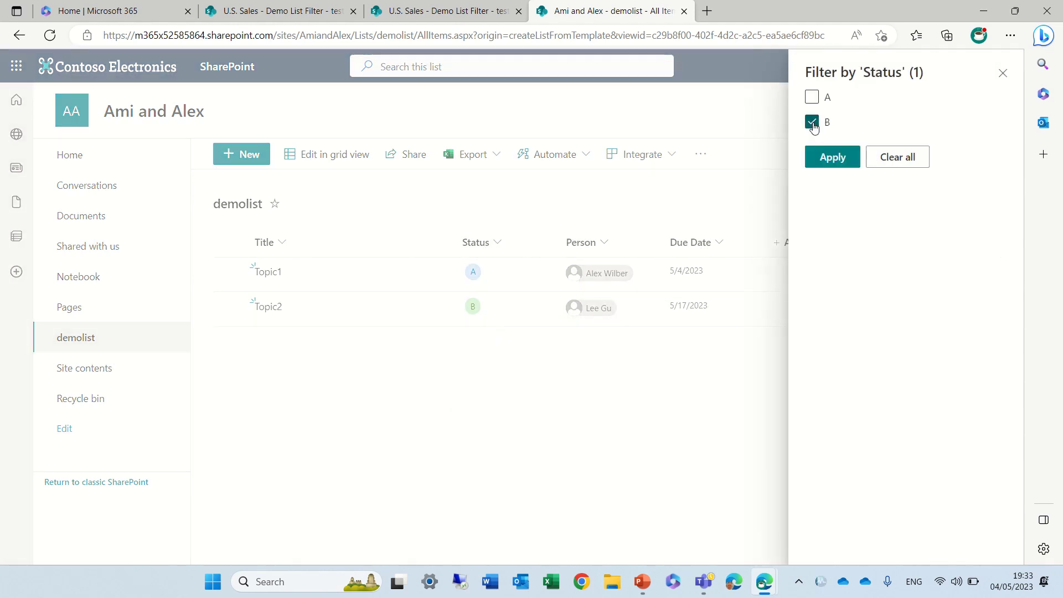
click(832, 156)
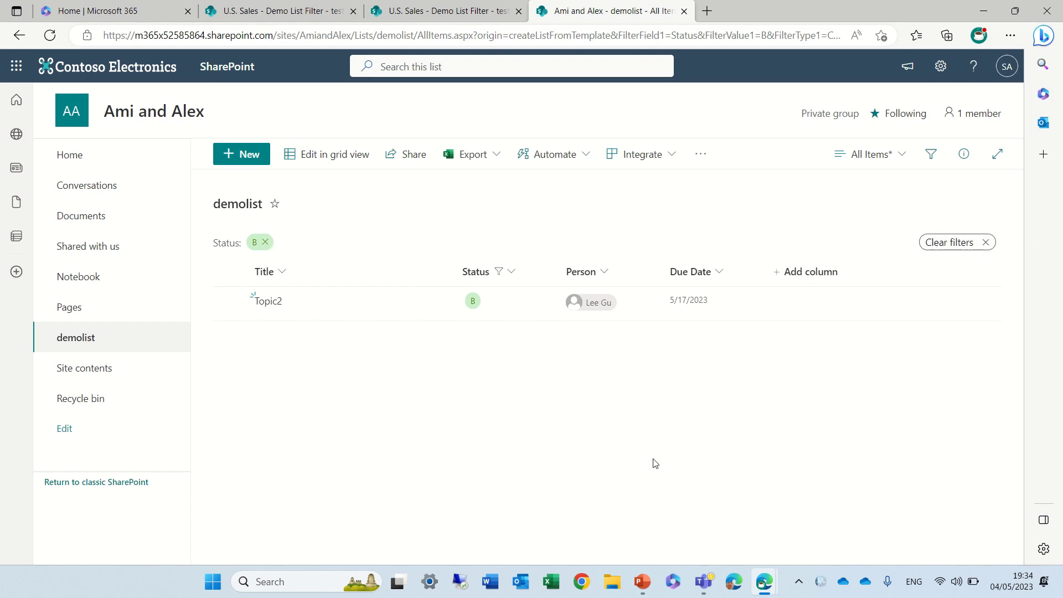
- Switch to the All Items B view and filter Person to Topic2's assignee
click(897, 160)
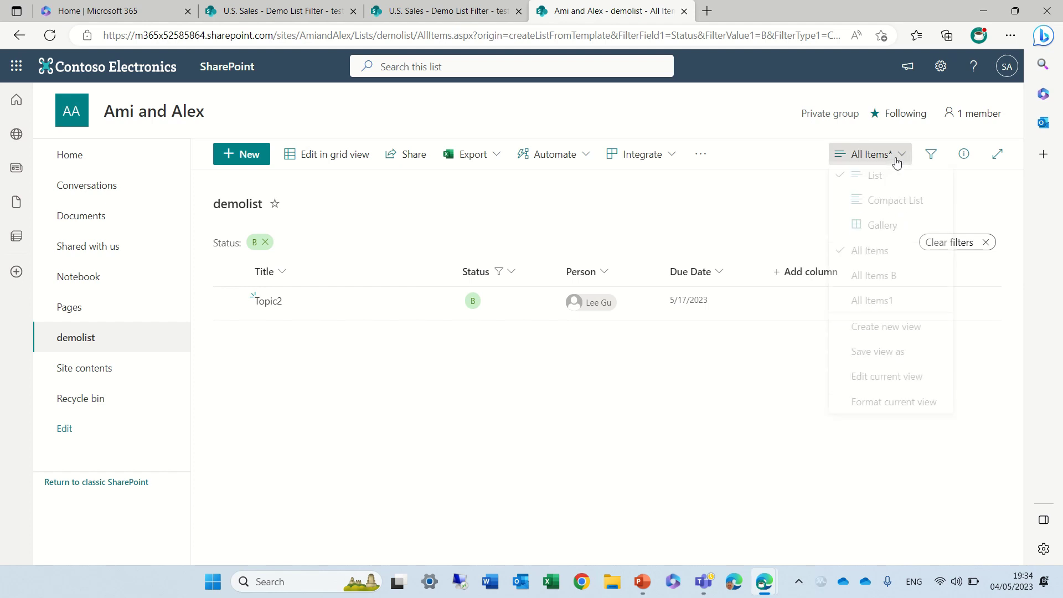
click(909, 284)
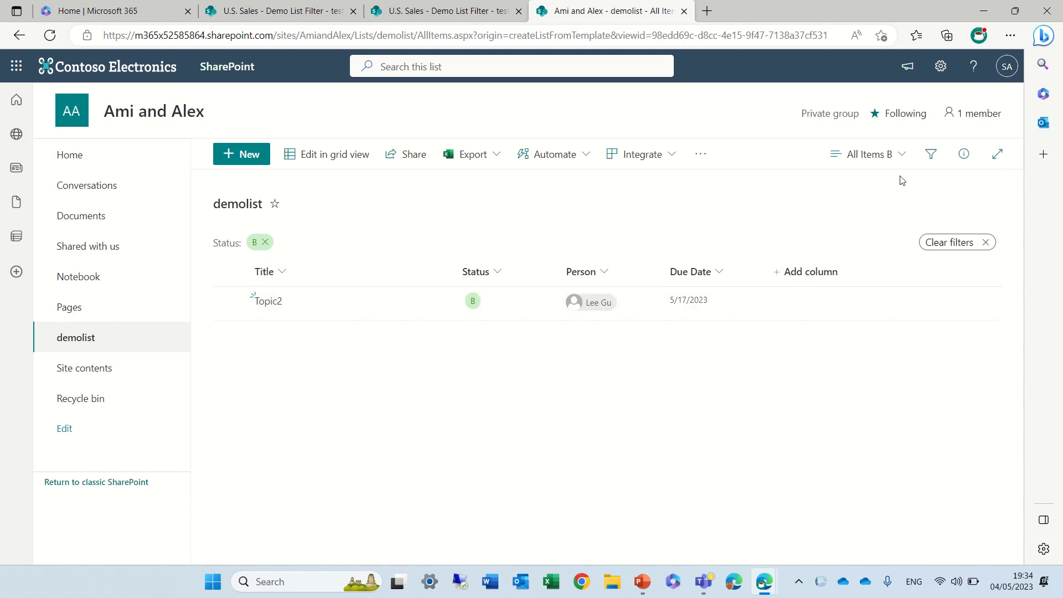
click(600, 274)
click(610, 350)
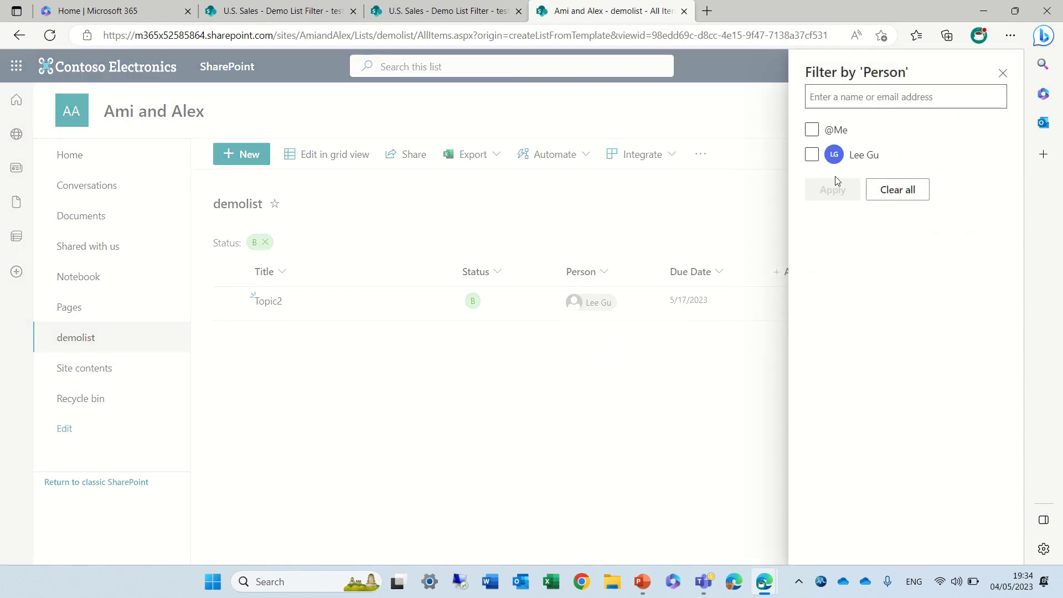
click(812, 154)
click(832, 190)
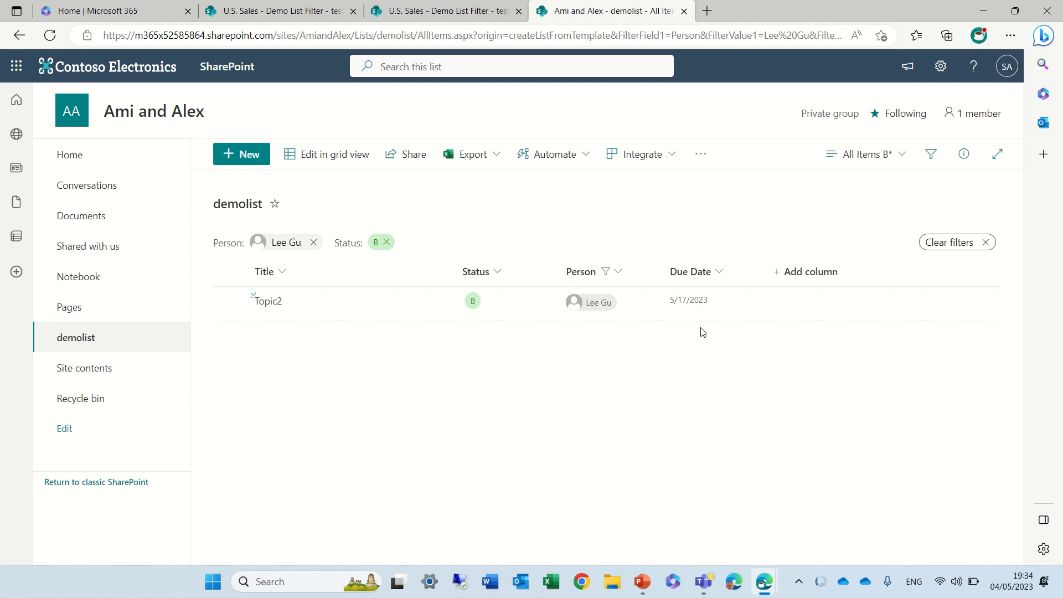
- Add a Due Date filter for 5/17/2023
click(719, 271)
click(721, 350)
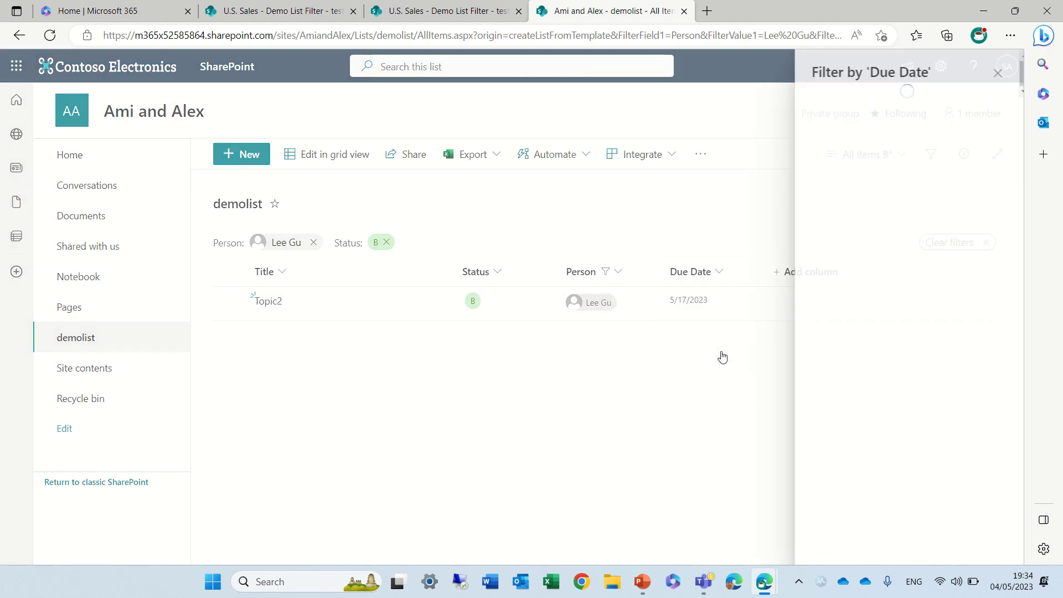
click(813, 98)
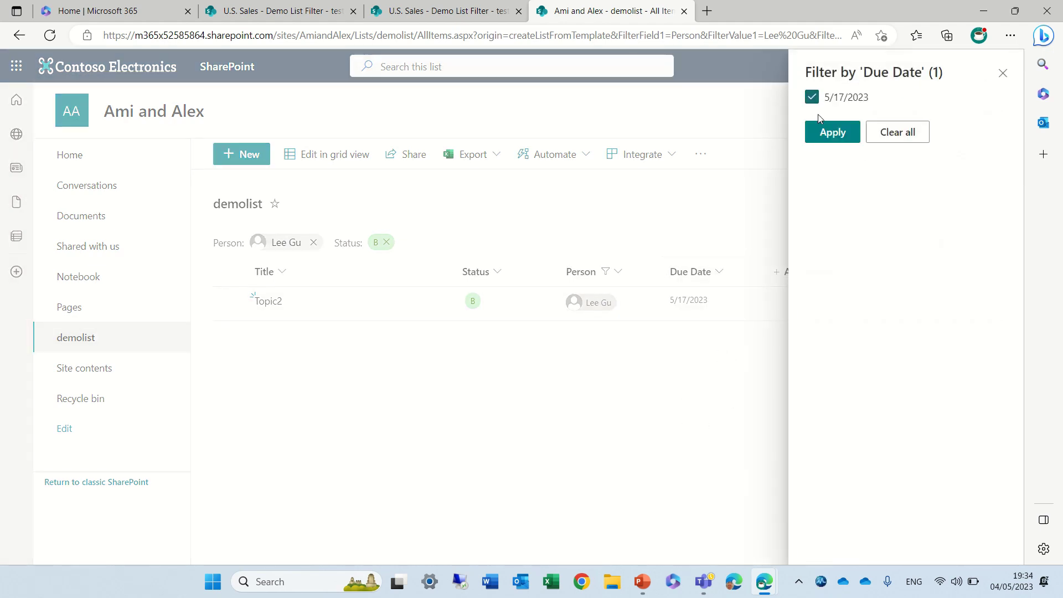
click(824, 126)
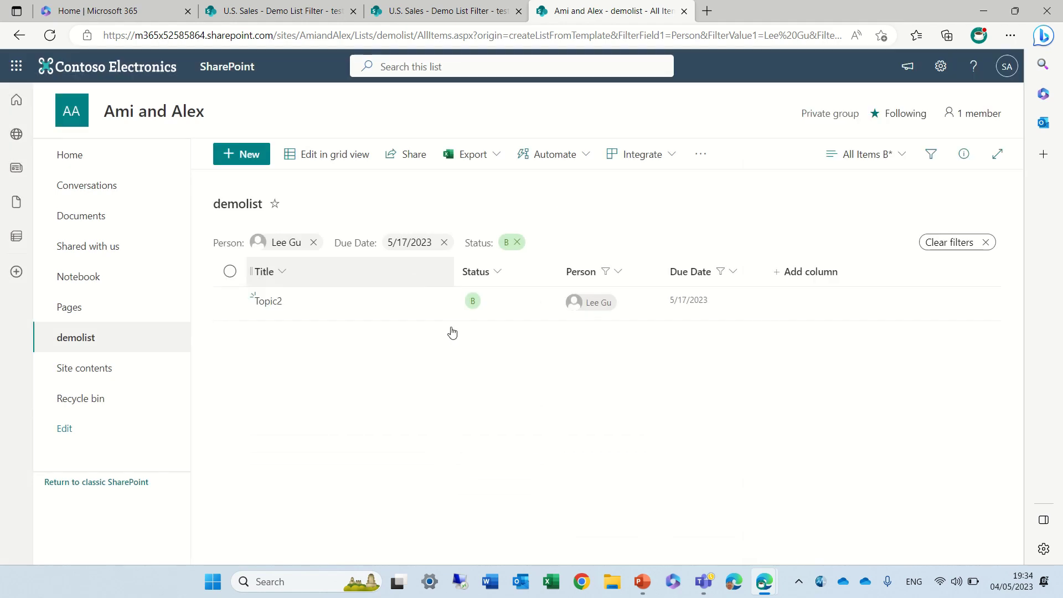
- In the Filters pane, untick Status B and add Topic1's assignee to the Person filter
click(931, 156)
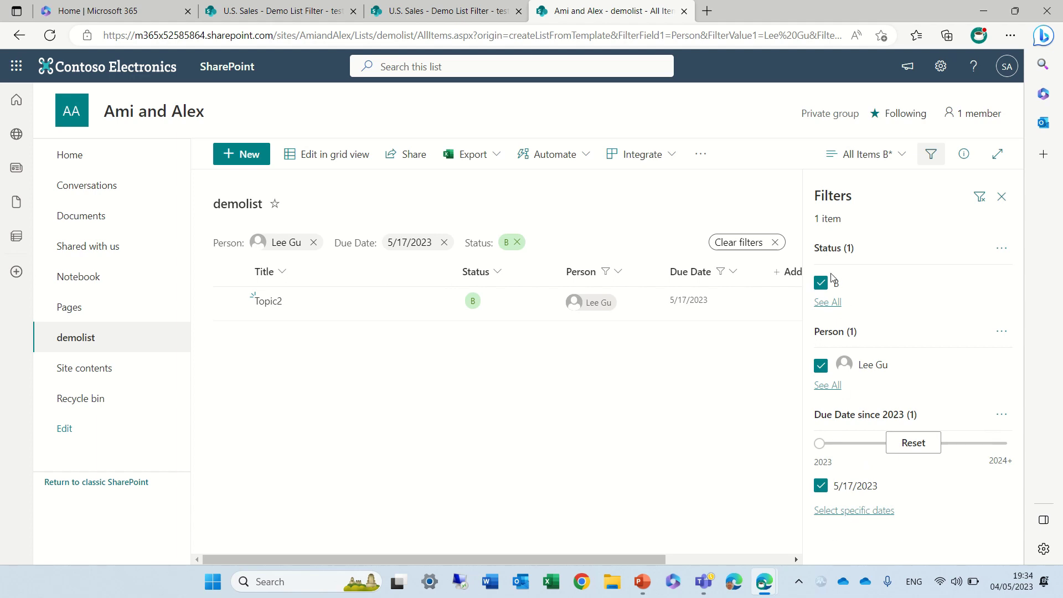
click(821, 283)
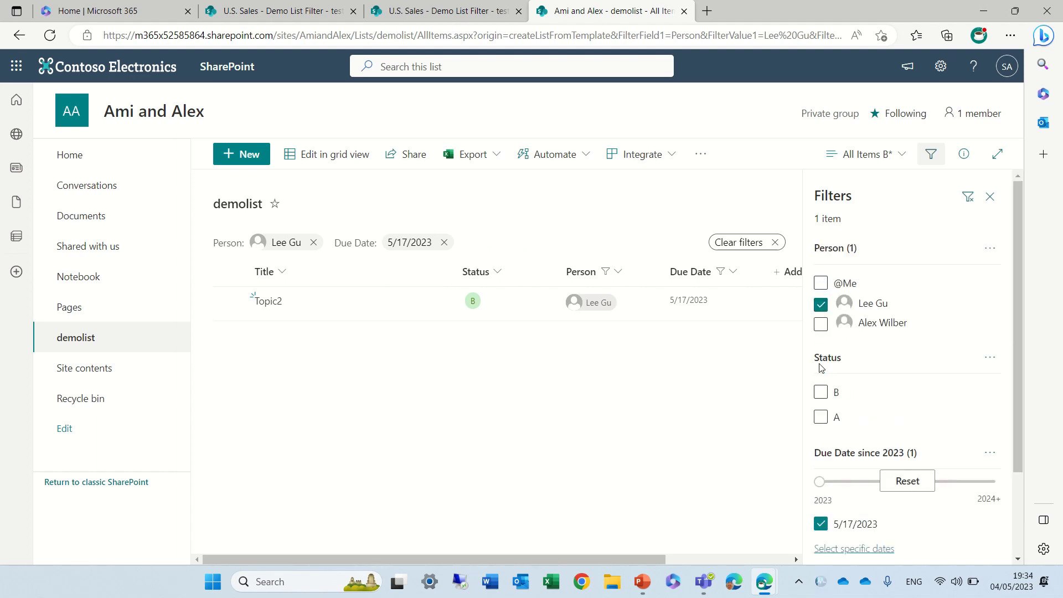
click(821, 324)
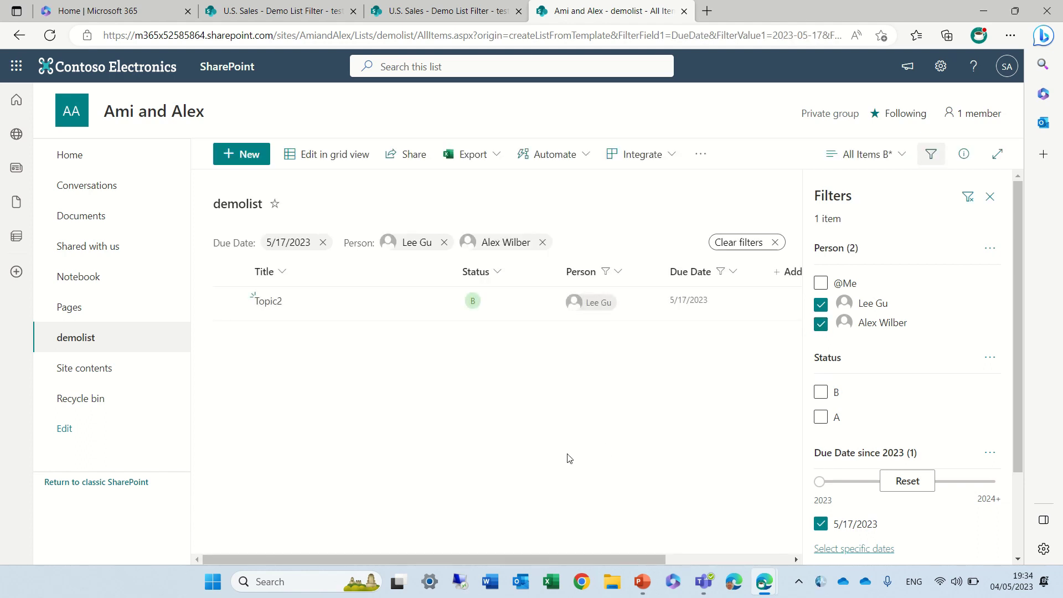
click(990, 197)
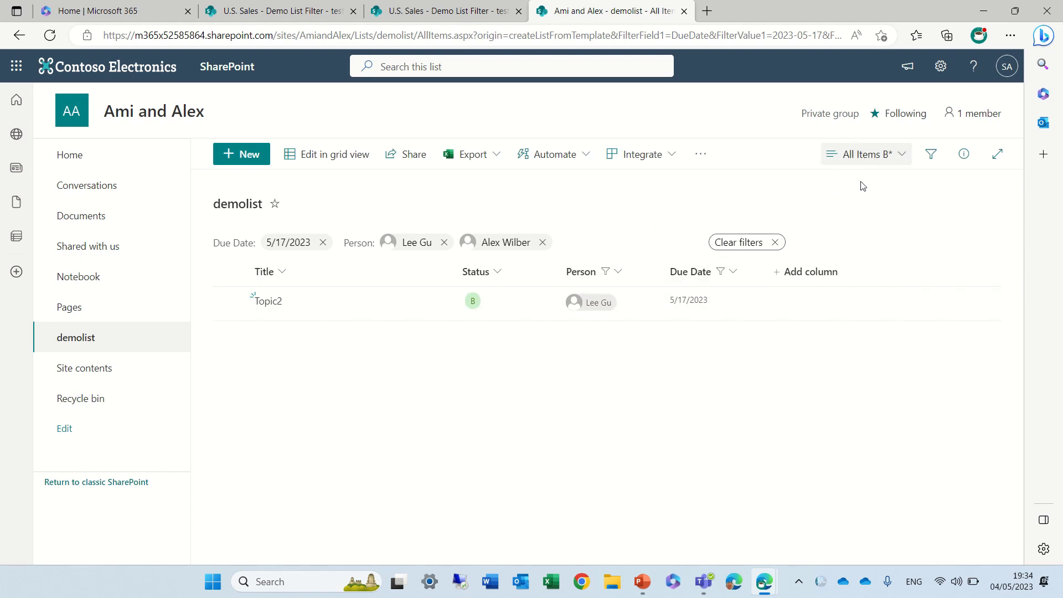
- Switch to the All Items1 view and filter Status to A, leaving only Topic1
click(901, 158)
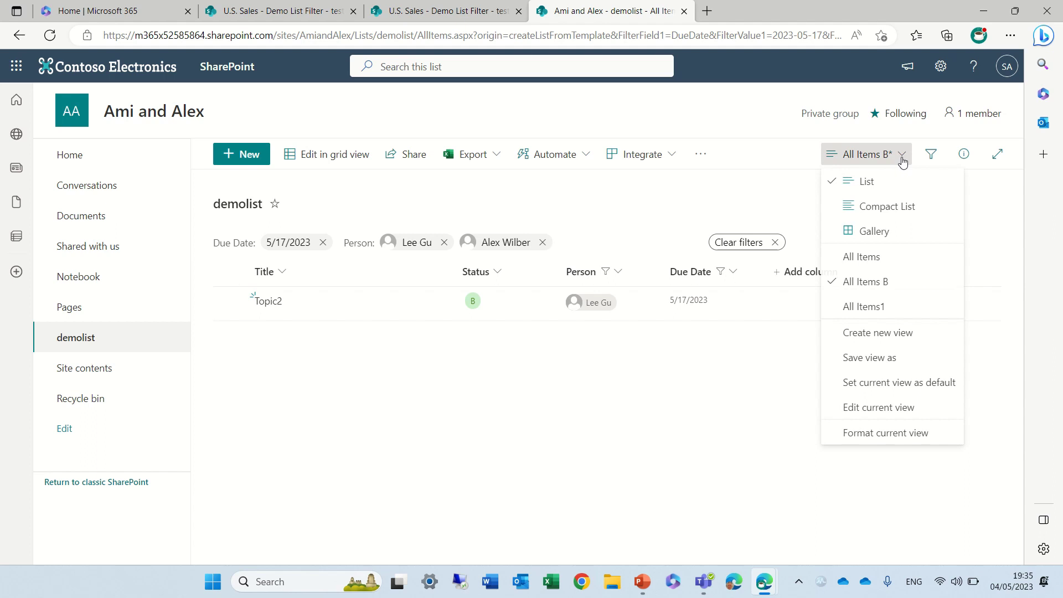
click(891, 308)
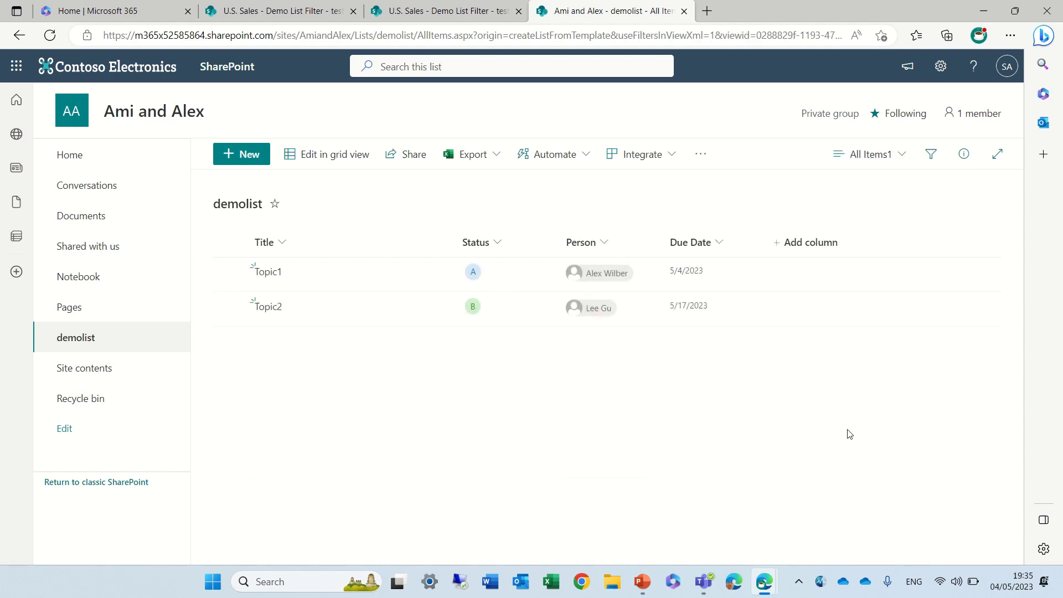
click(489, 247)
click(488, 322)
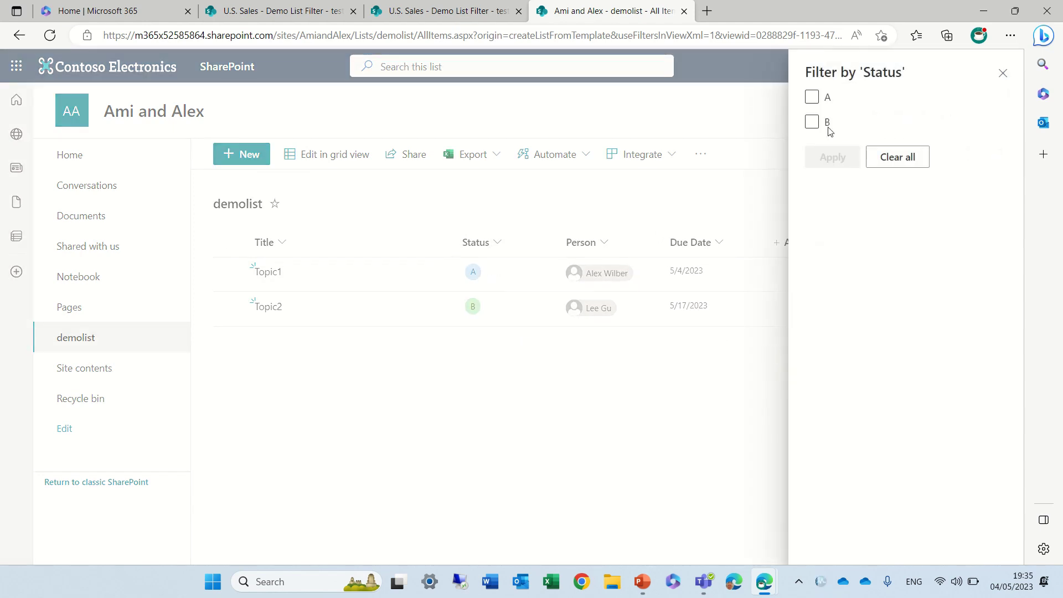
click(813, 97)
click(836, 158)
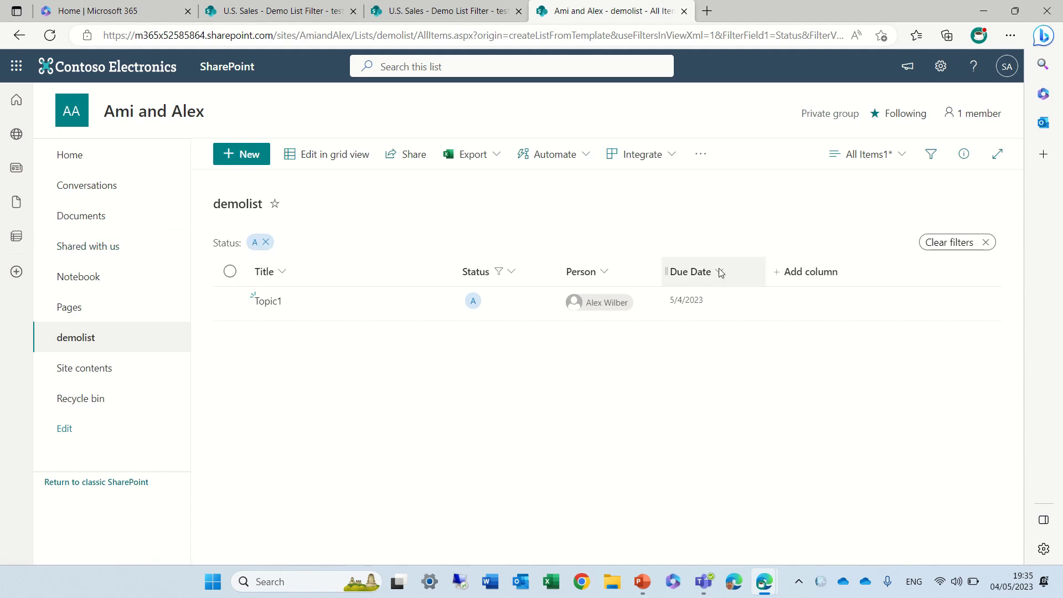
- Clear the Status A filter, then glance at the views list without switching
click(951, 245)
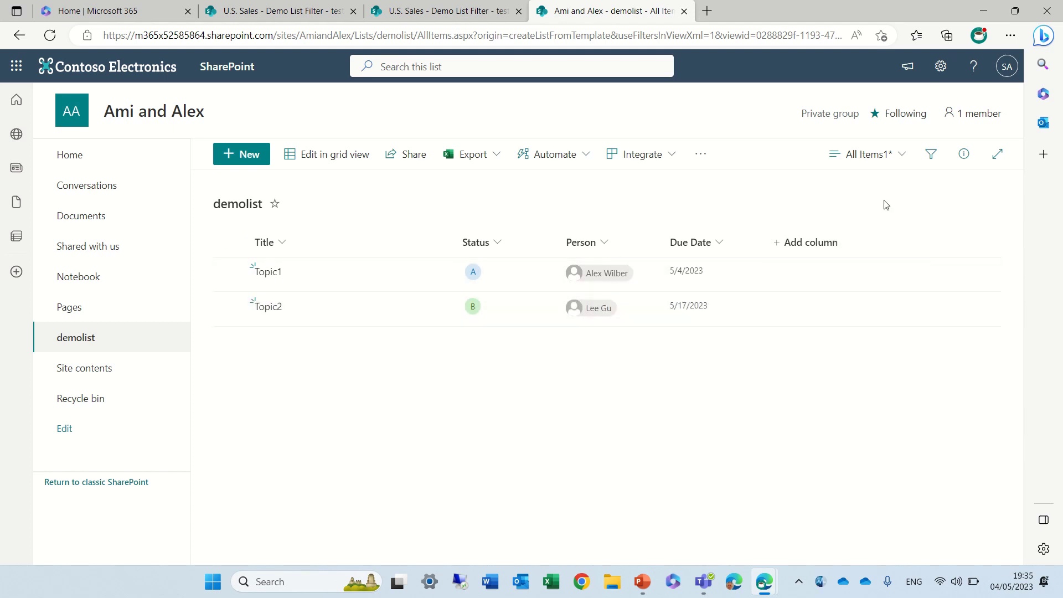
click(904, 160)
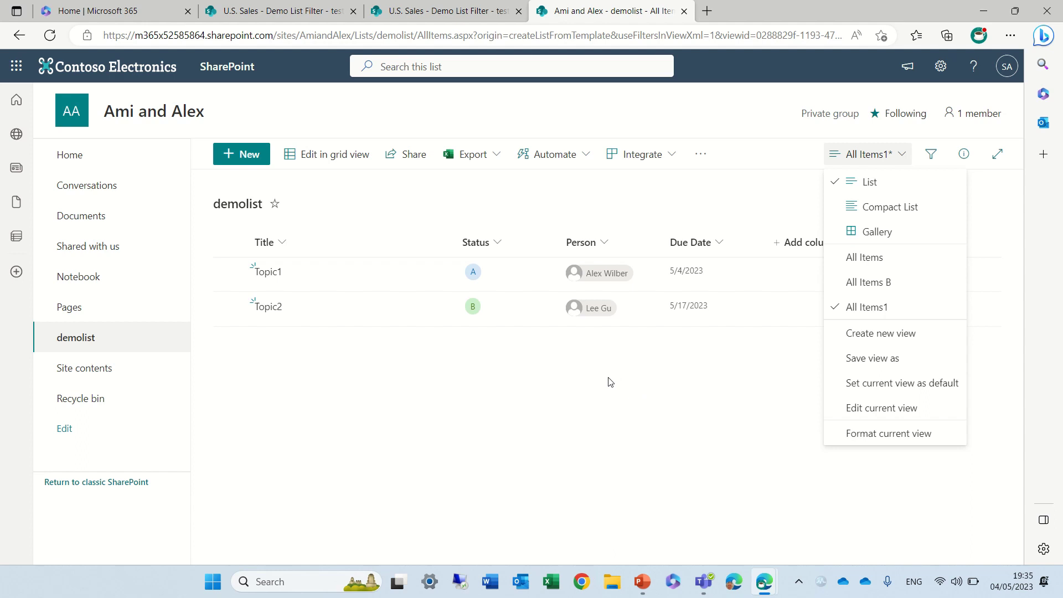
click(571, 387)
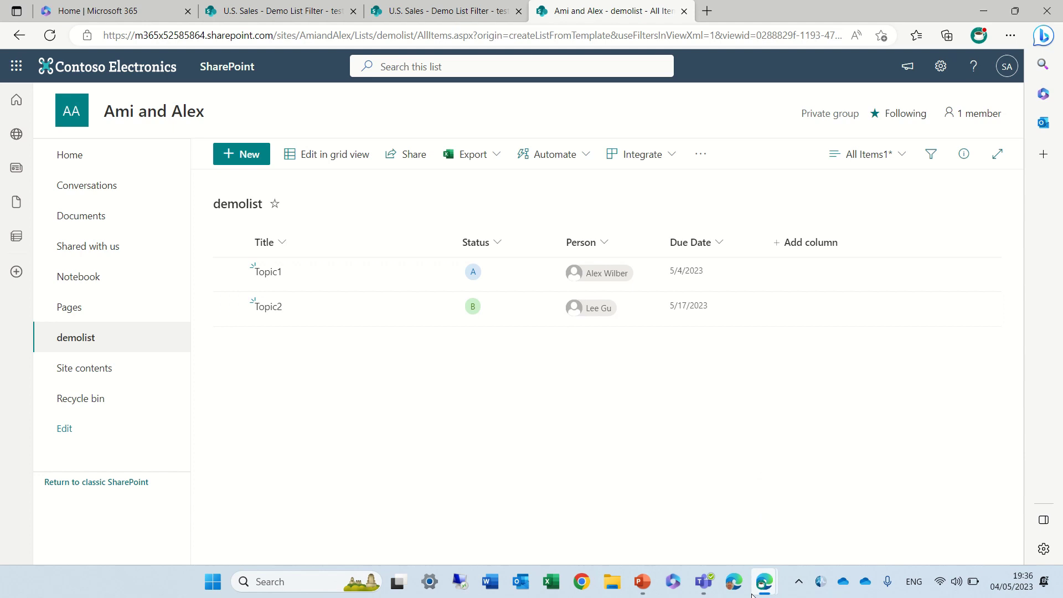
- In the private browser window, show demolist's All Items view and open the add-column options
mouse_move(765, 582)
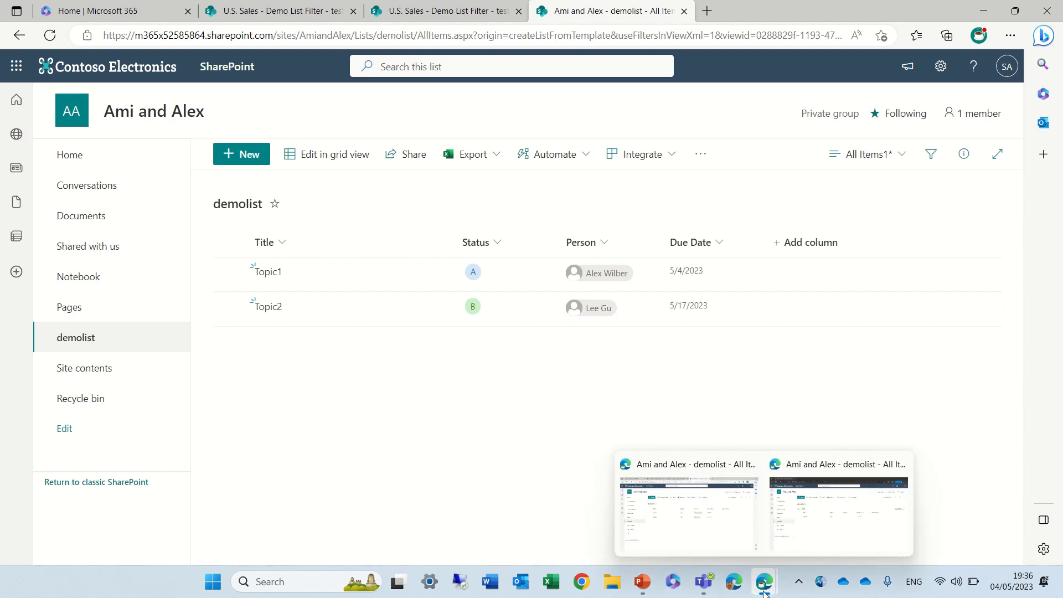
click(840, 521)
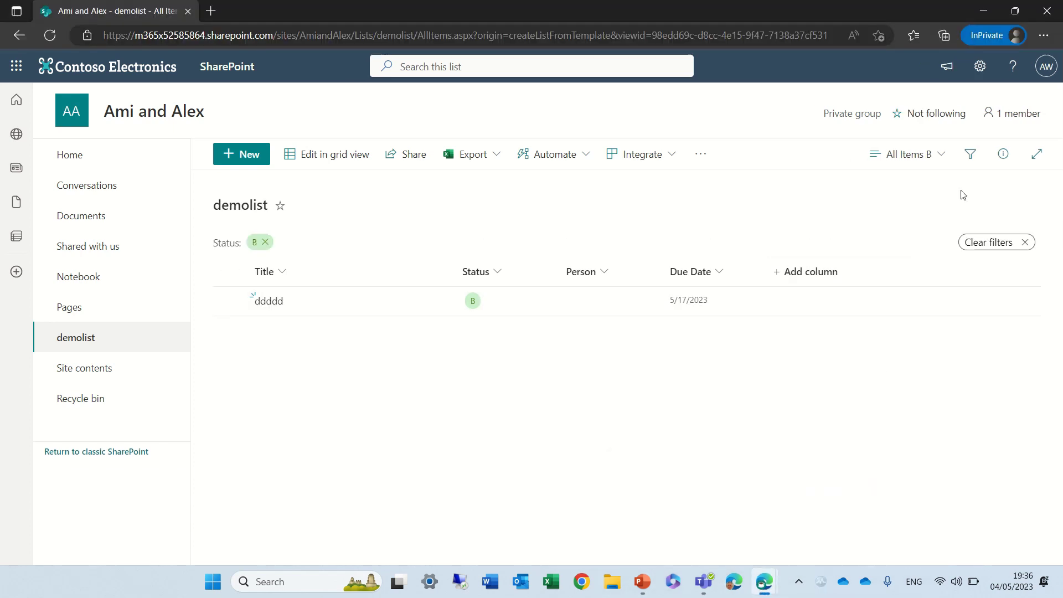
click(926, 158)
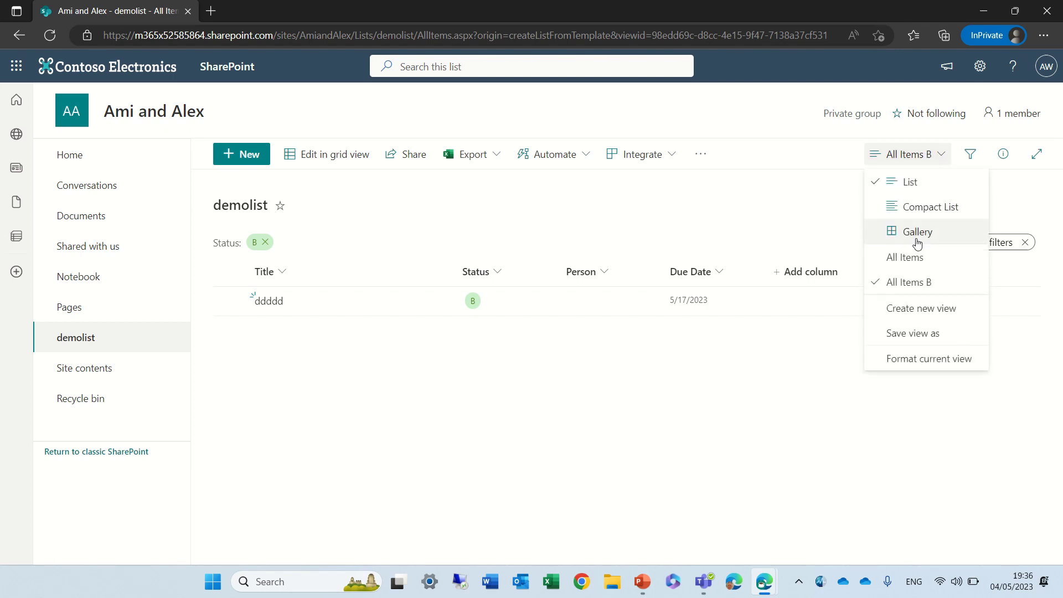
click(919, 258)
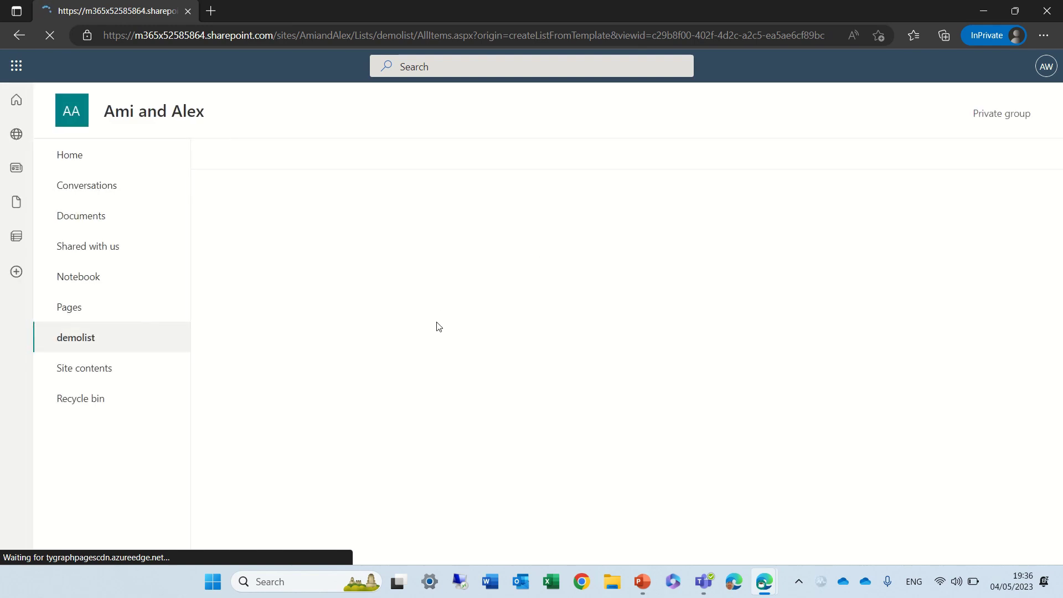
click(799, 253)
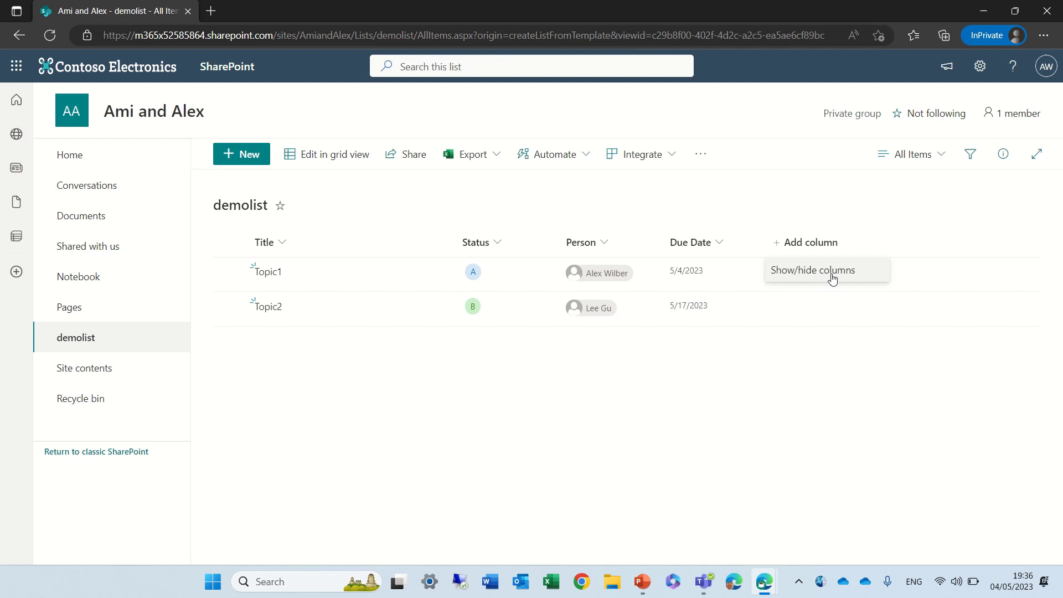
- Try creating a new view named dddd
click(930, 158)
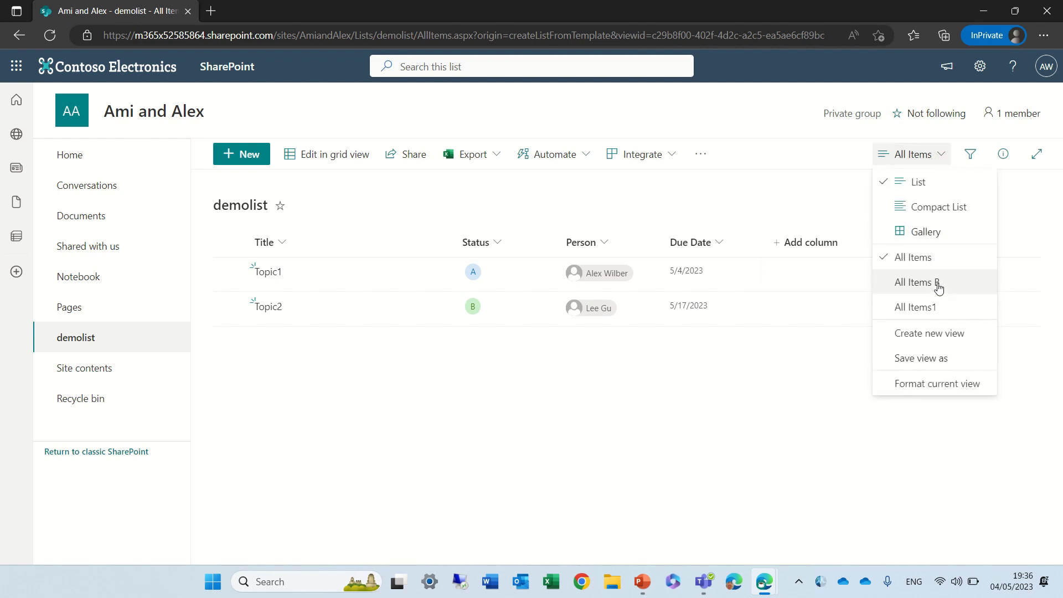
click(932, 339)
click(450, 250)
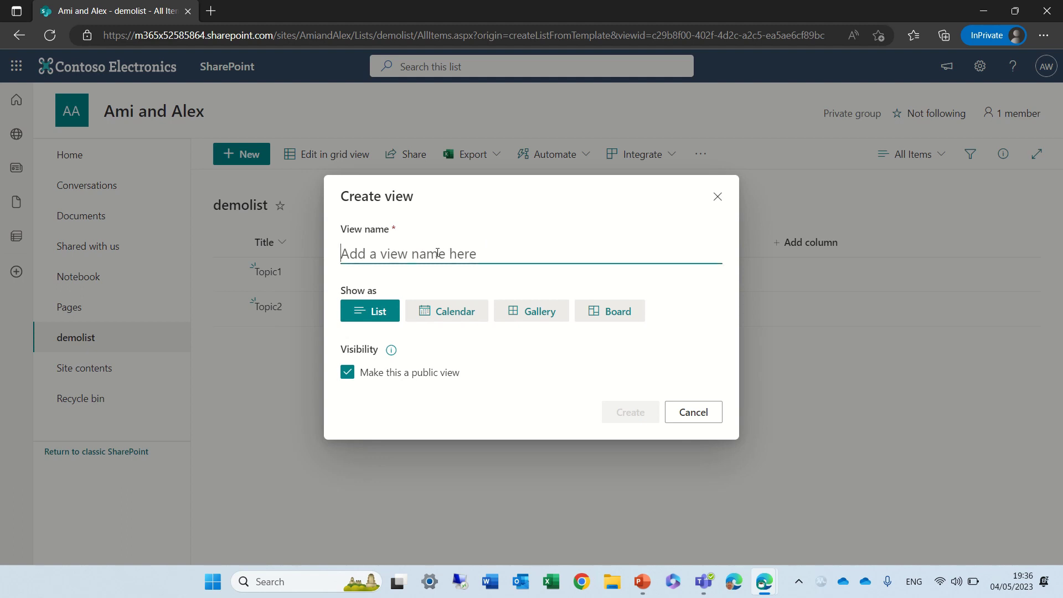
text(dddd)
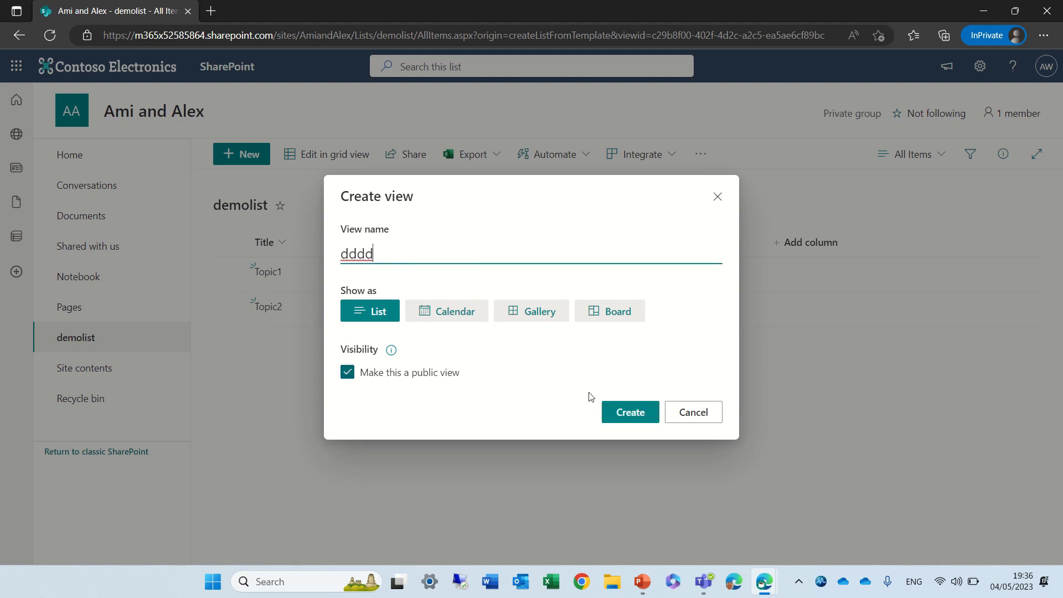
click(631, 411)
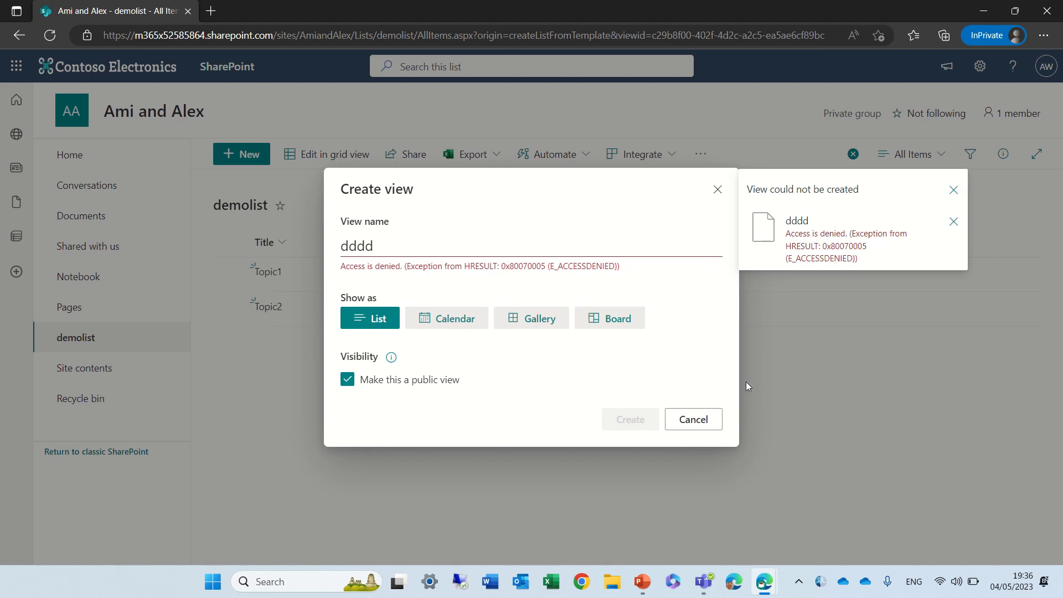
- Cancel after the access-denied error and switch to the All Items B view
click(695, 420)
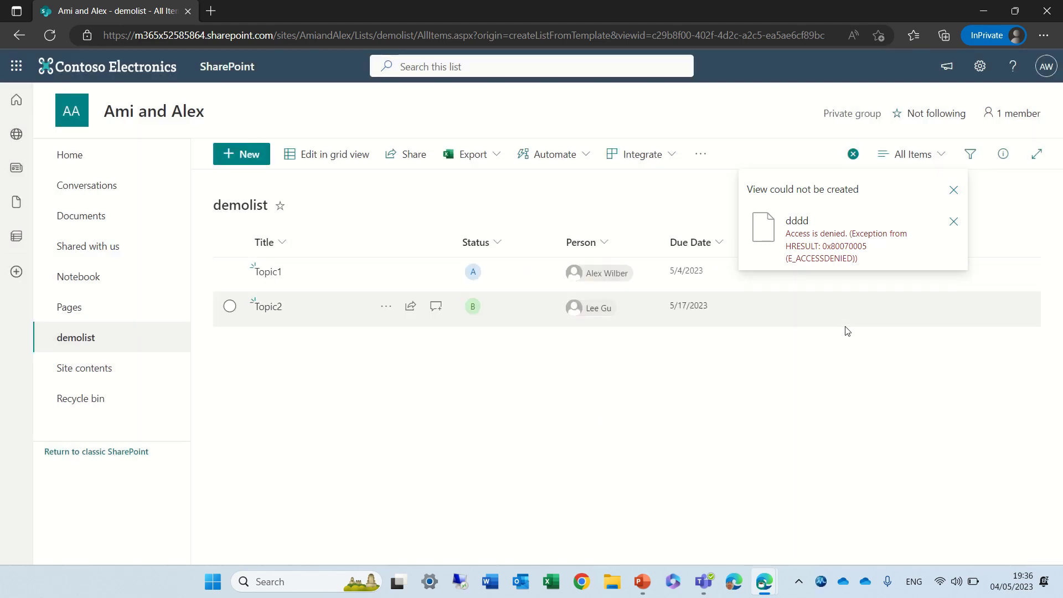
click(954, 190)
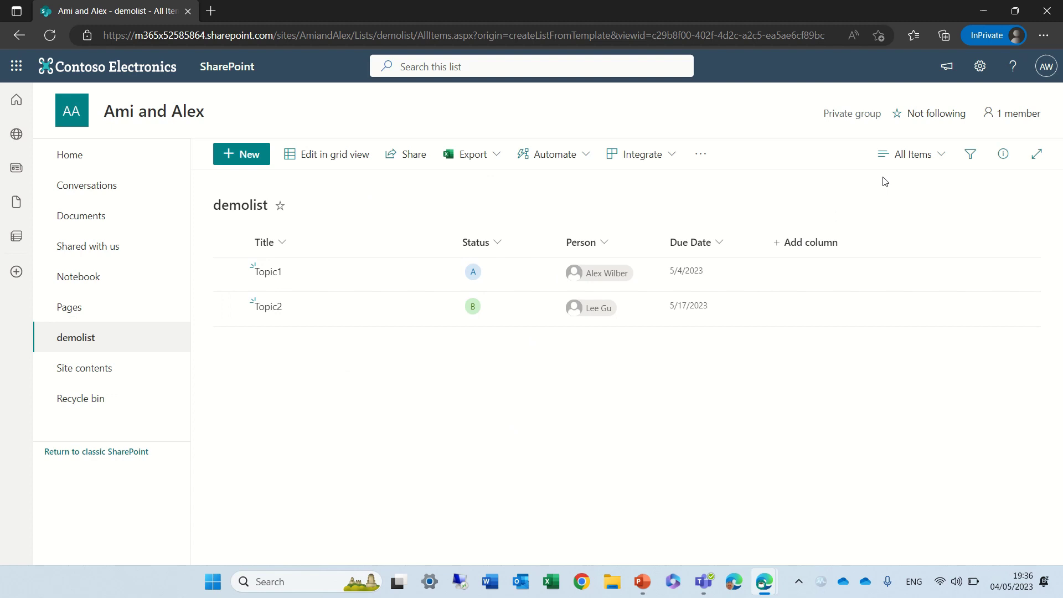
click(916, 155)
click(925, 284)
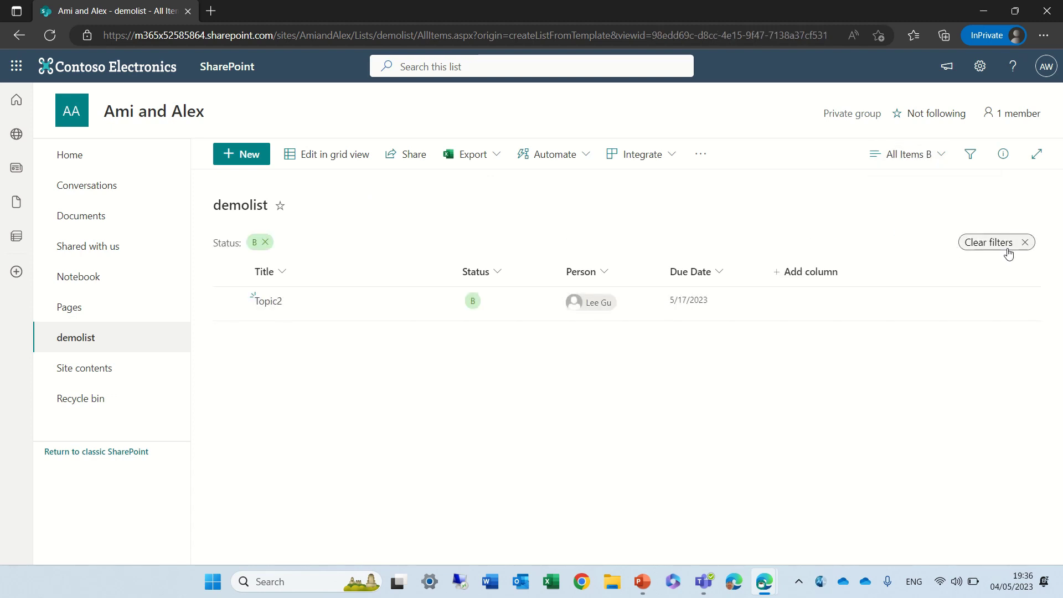
- Clear the Status B filter, attempt Save view as 'All Items Bsss', then cancel after denial
click(1009, 249)
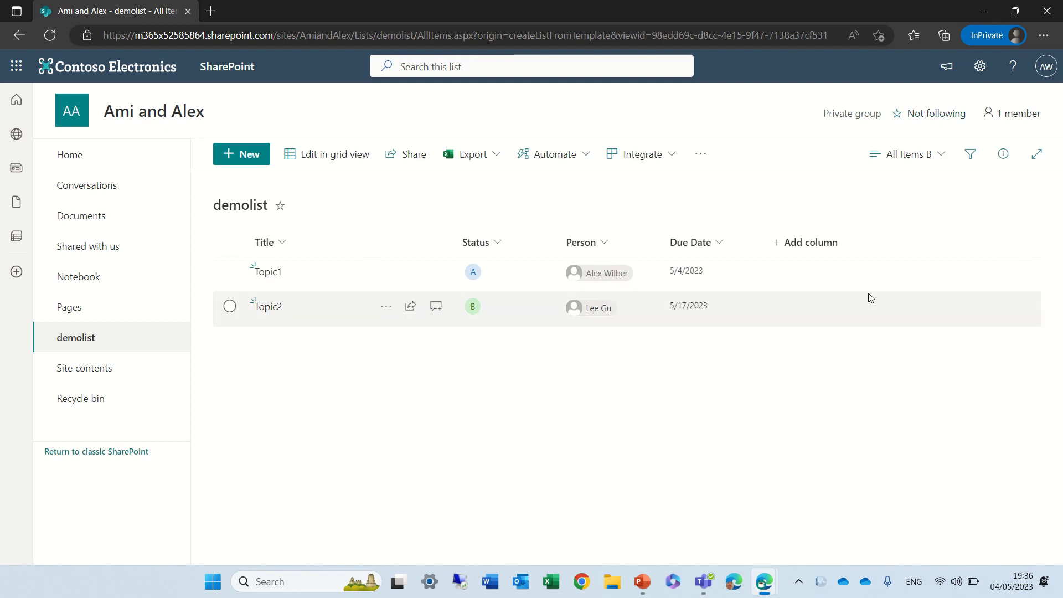
click(936, 160)
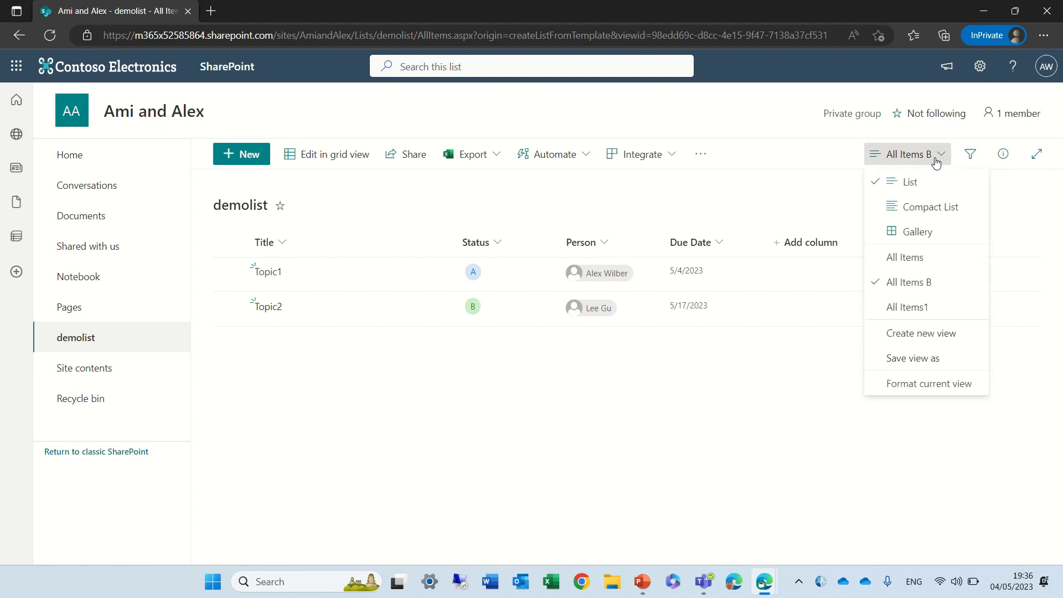
click(949, 359)
text(ss)
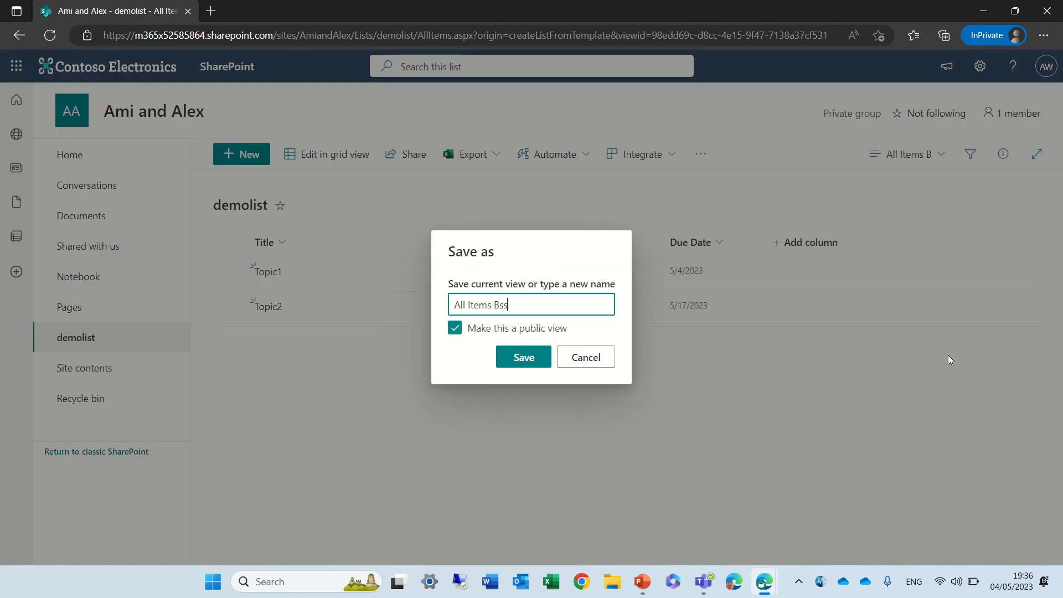
text(s)
click(522, 357)
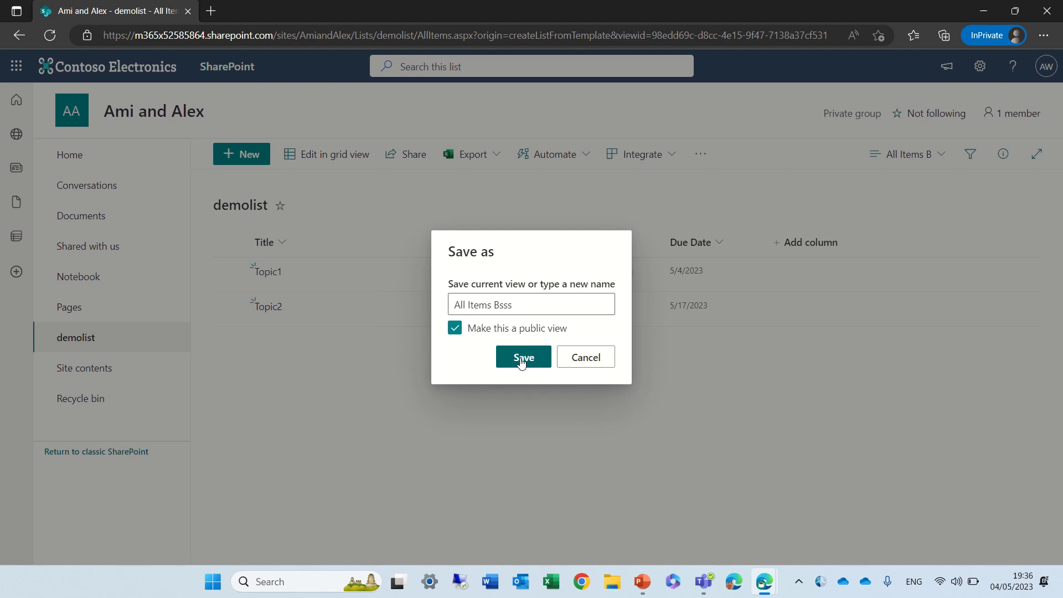
click(587, 367)
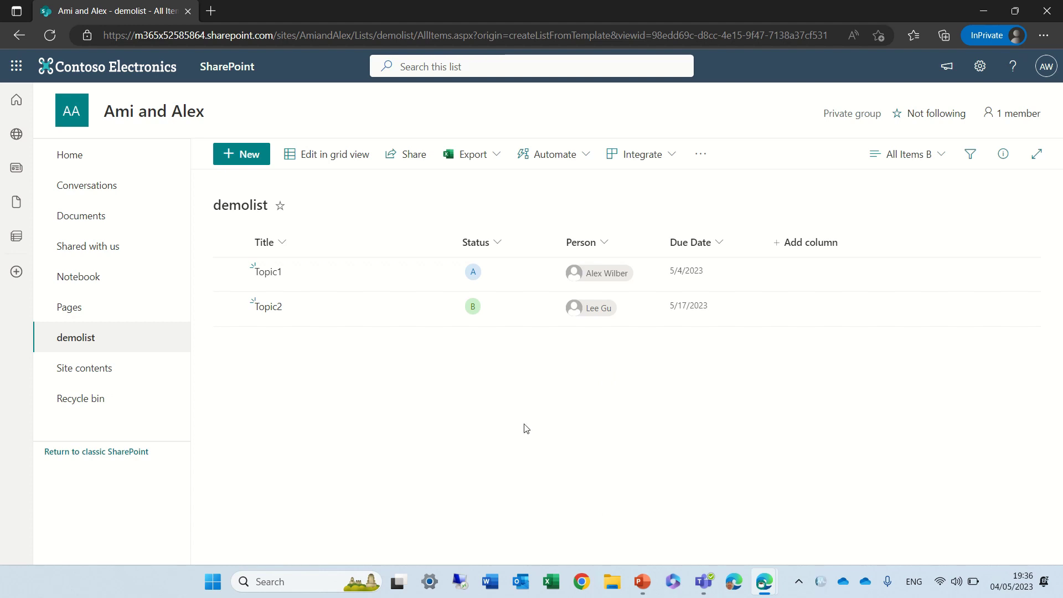
- In the All Items1 view, filter Person to Topic2's assignee so only Topic2 shows
click(933, 156)
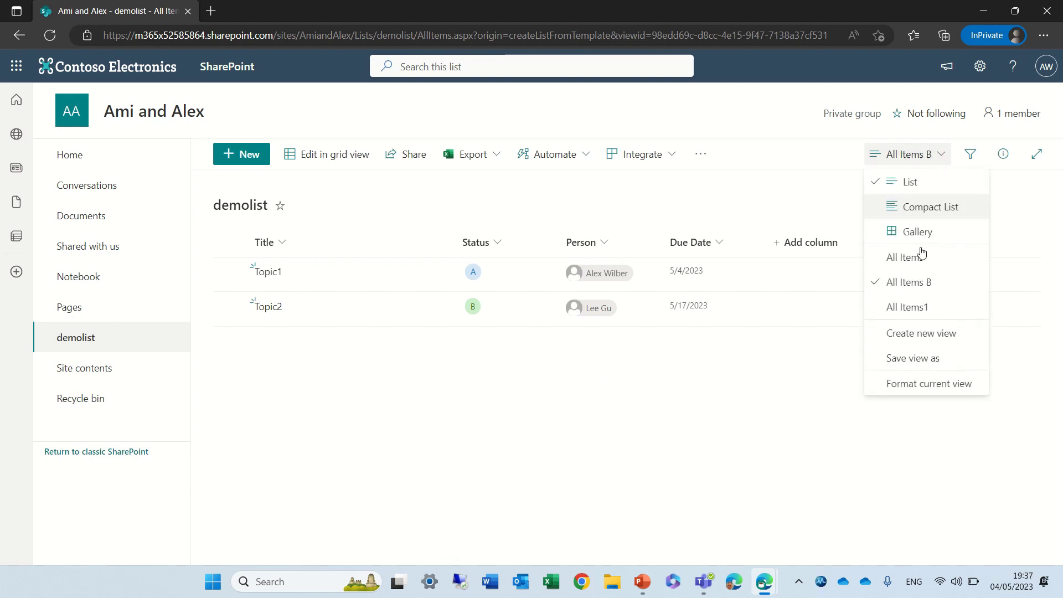
click(938, 308)
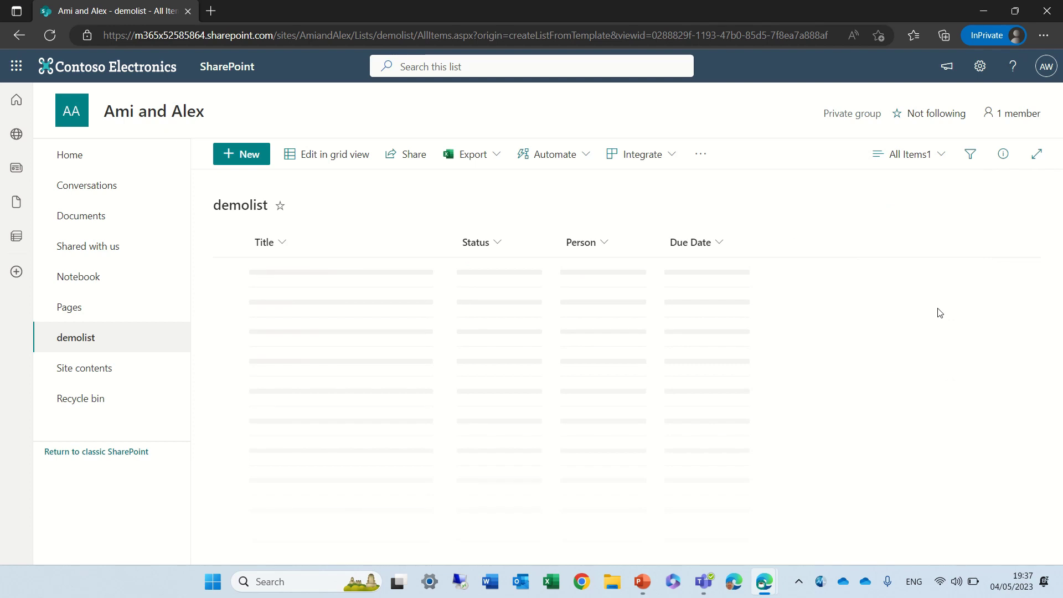
click(587, 244)
click(603, 320)
click(900, 181)
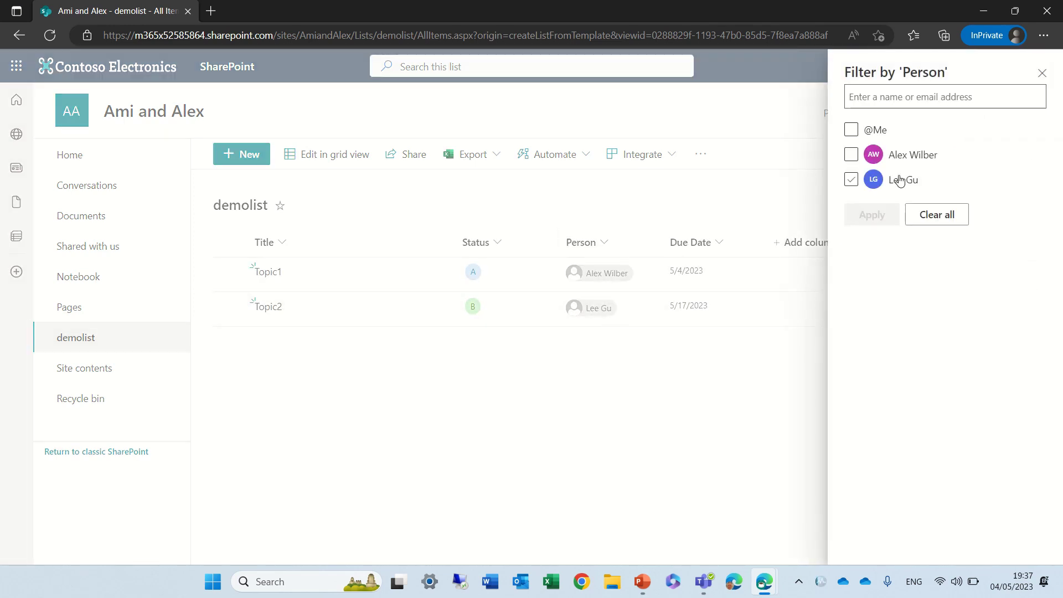
click(851, 179)
click(869, 219)
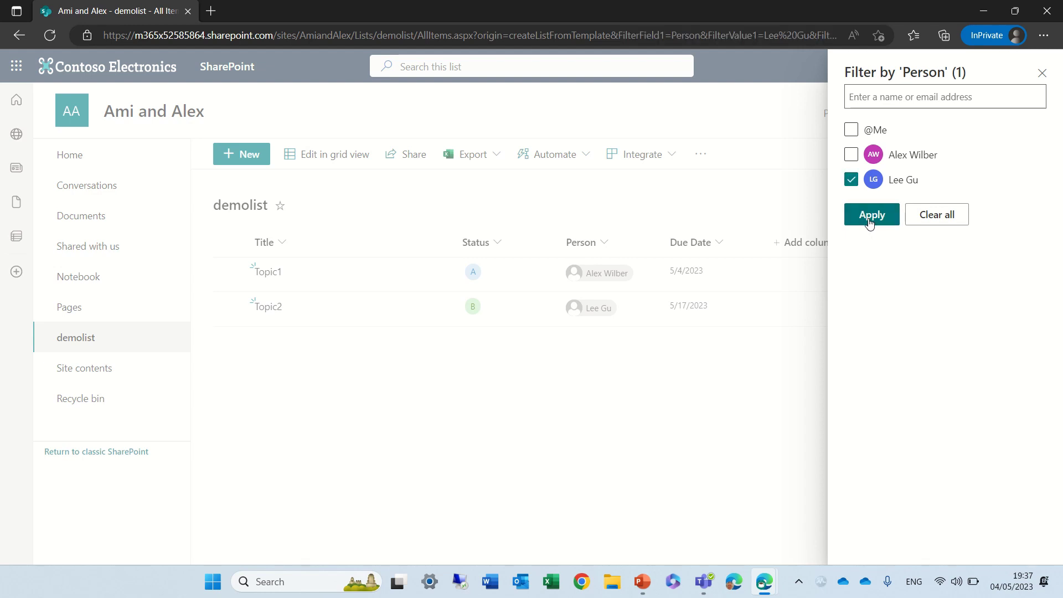